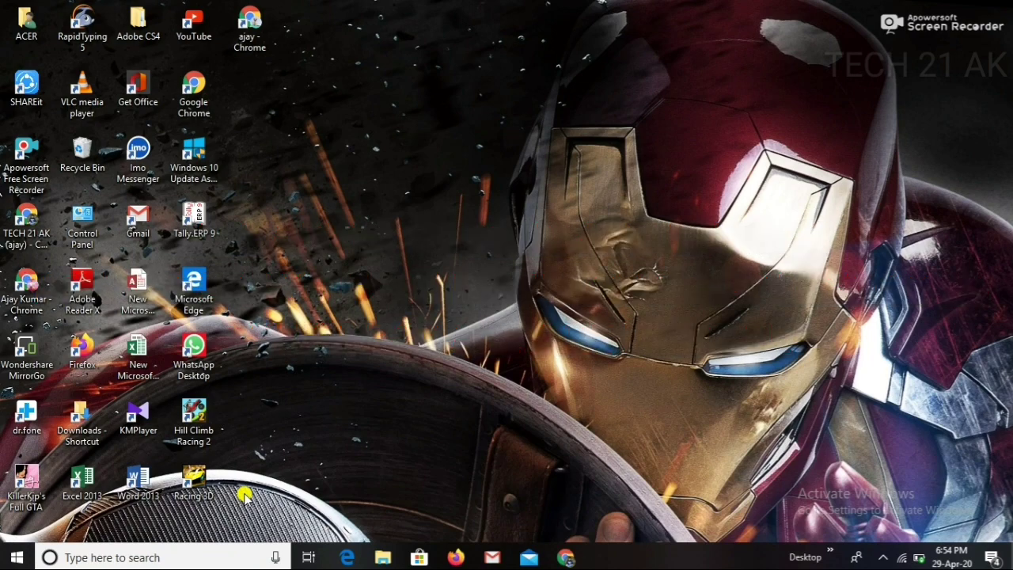
Open Task Manager's startup app list, enable Chromium at startup and disable it again.
key(ctrl+shift+Escape)
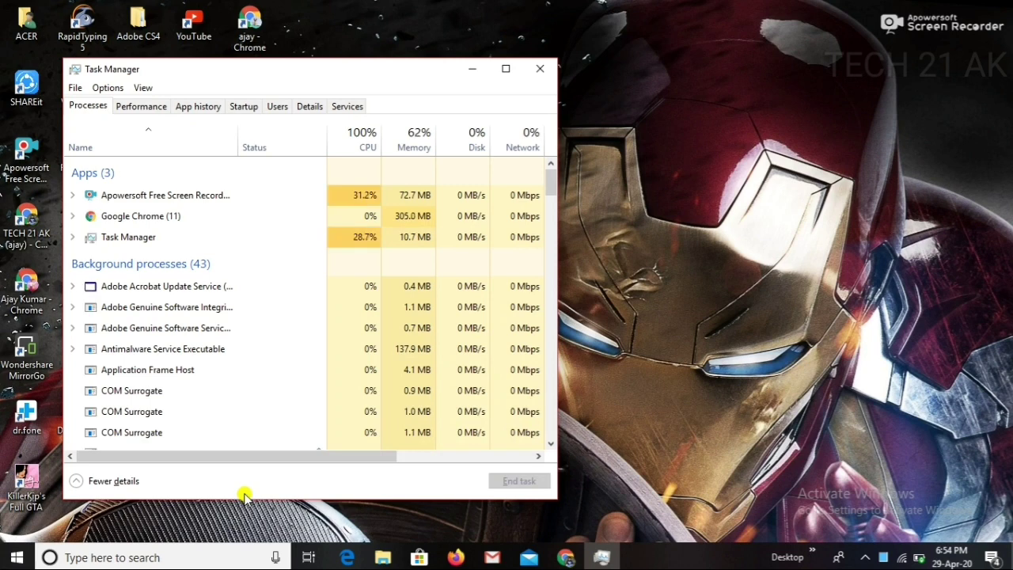
click(247, 108)
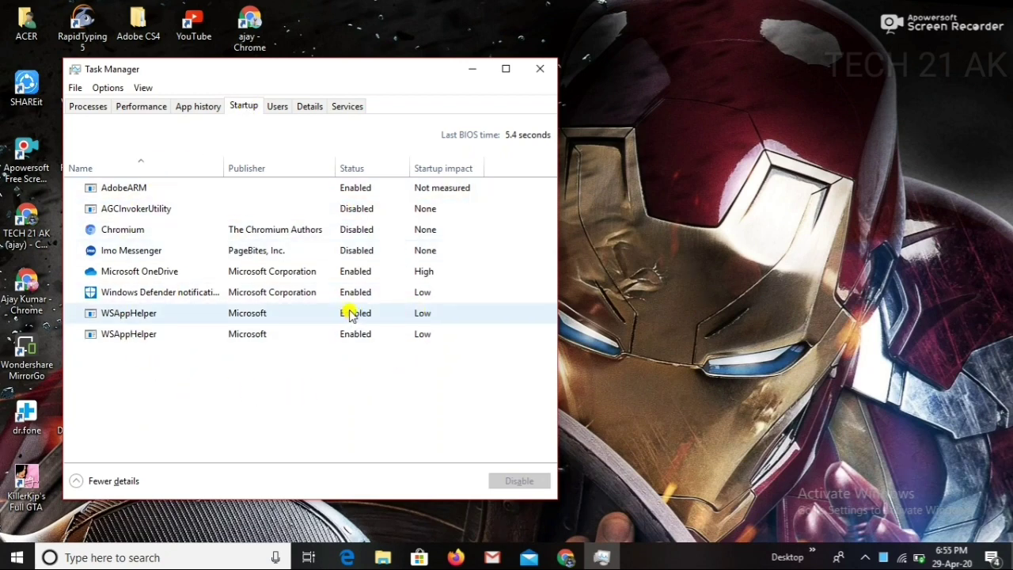
right_click(356, 234)
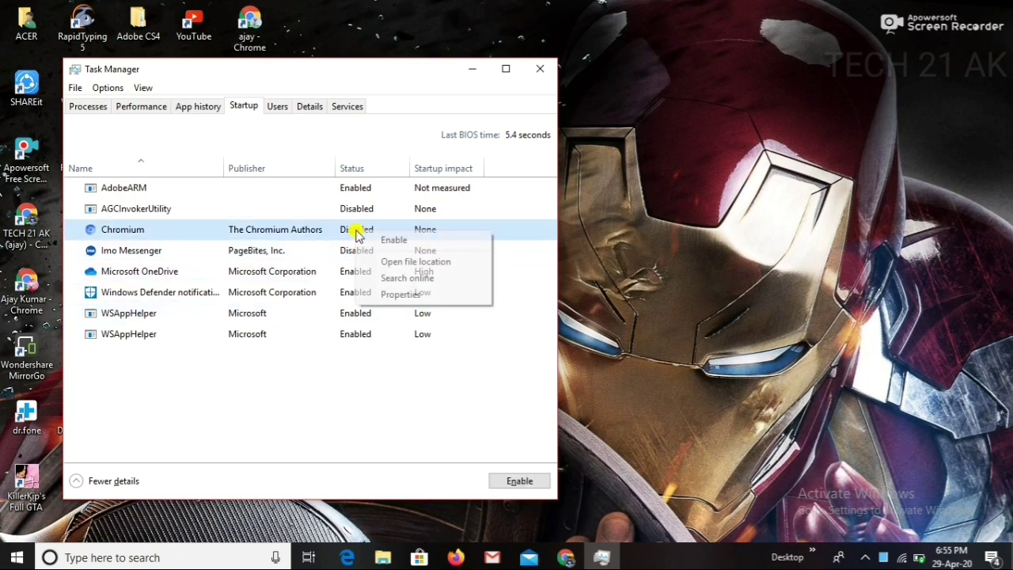
click(386, 240)
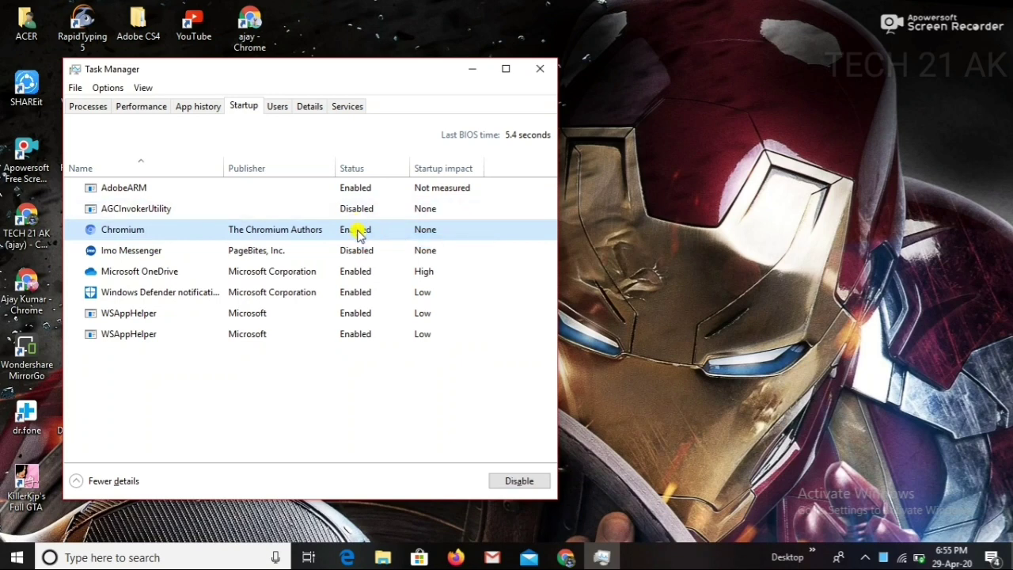
right_click(357, 228)
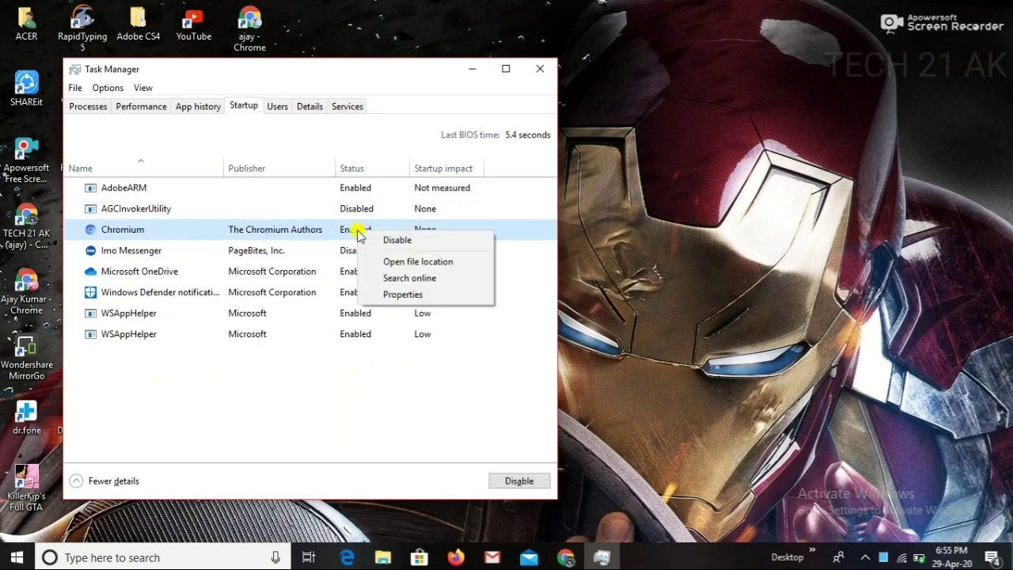
click(398, 240)
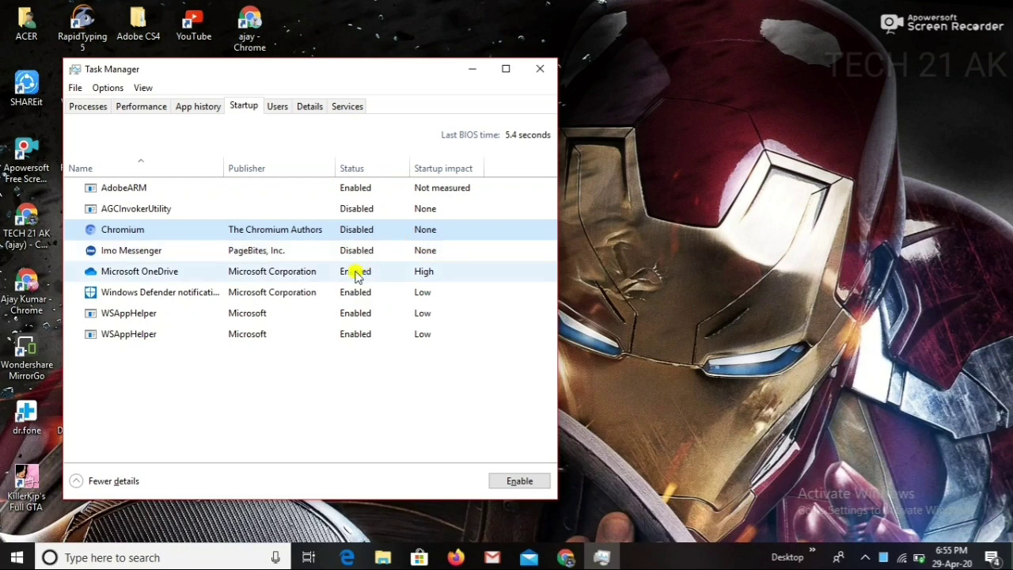
Enable the AGCInvokerUtility startup entry, disable it again and close Task Manager.
right_click(365, 208)
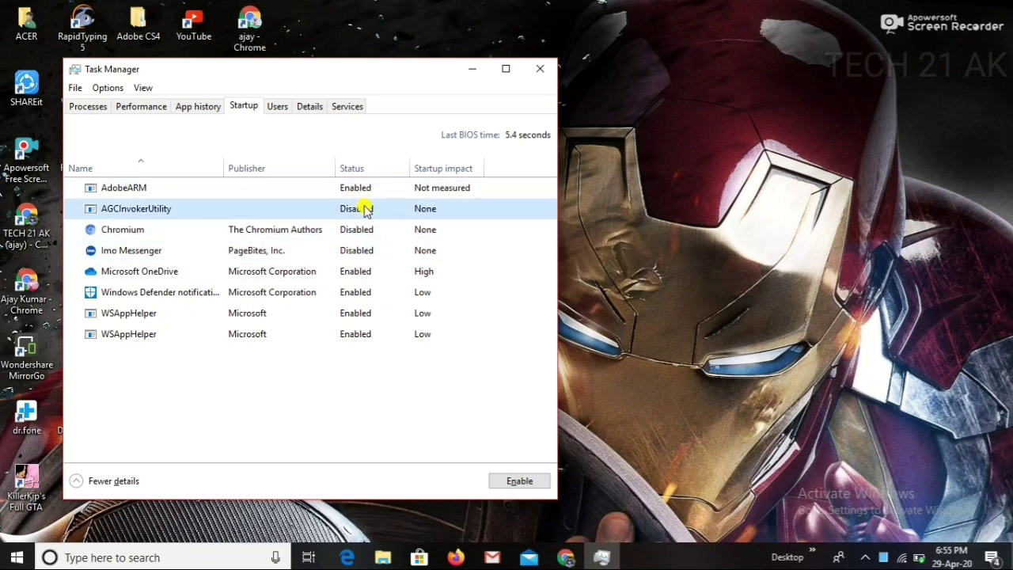
click(415, 224)
right_click(361, 210)
click(392, 214)
click(538, 73)
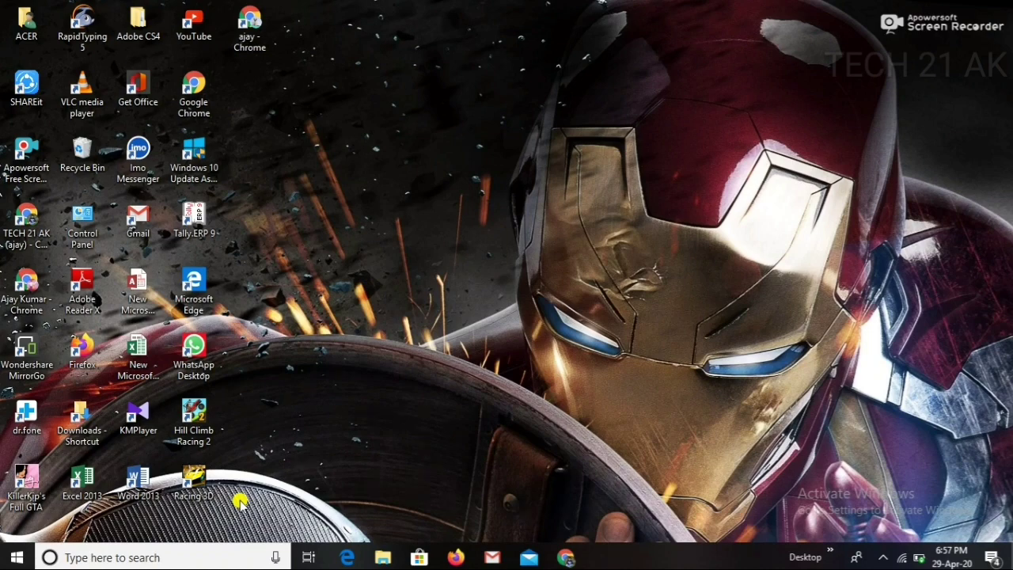
Open the user's temporary files folder by running %temp% from the Run dialog.
key(super+r)
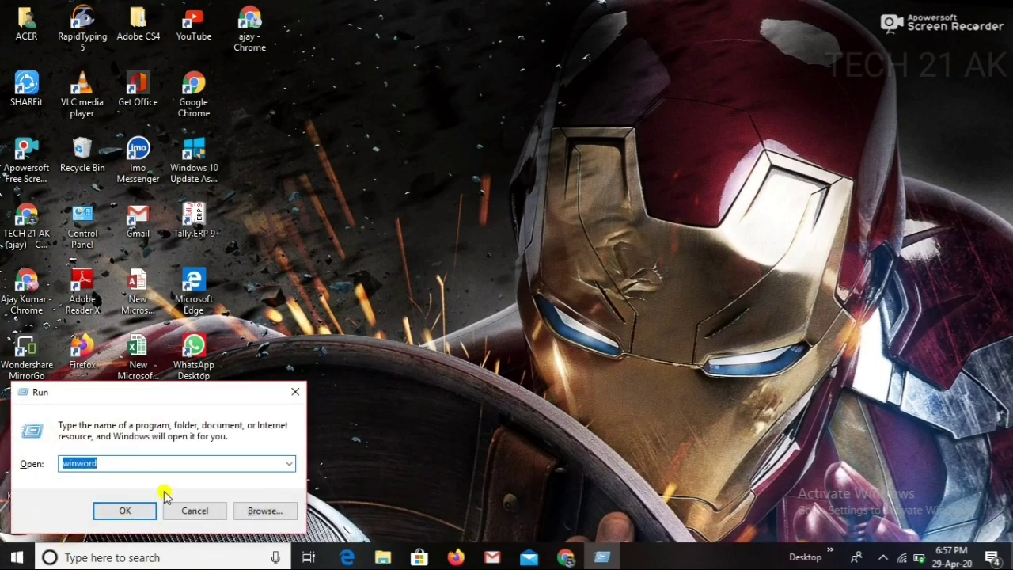
click(127, 464)
key(BackSpace)
key(BackSpace)
key(BackSpace)
key(BackSpace)
key(BackSpace)
key(BackSpace)
key(BackSpace)
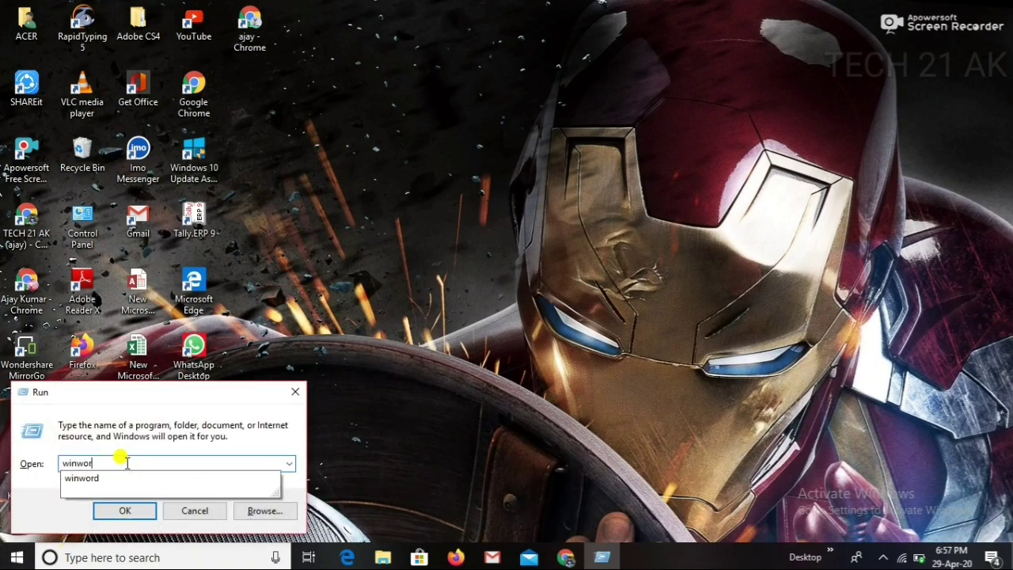
text(5)
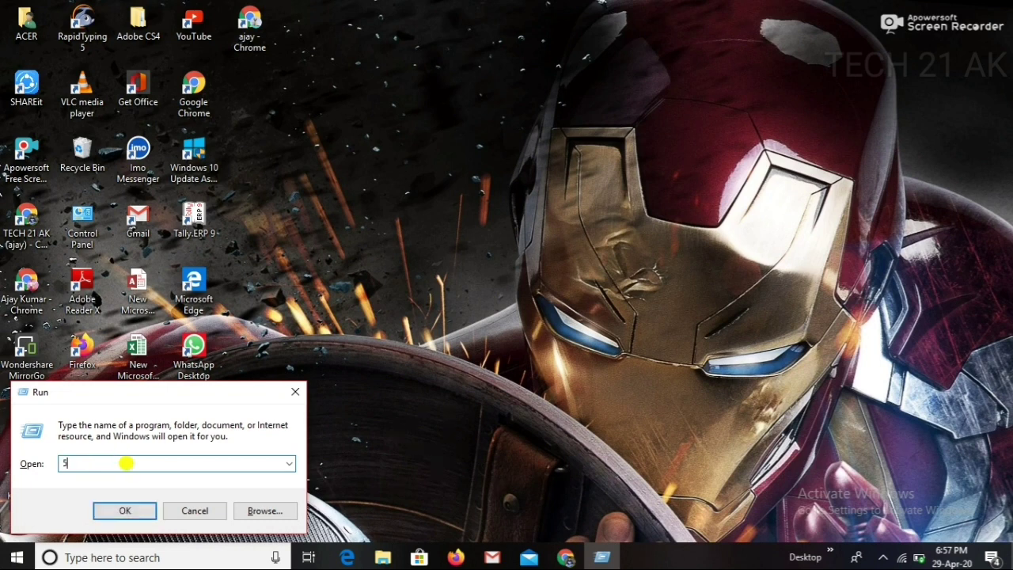
key(BackSpace)
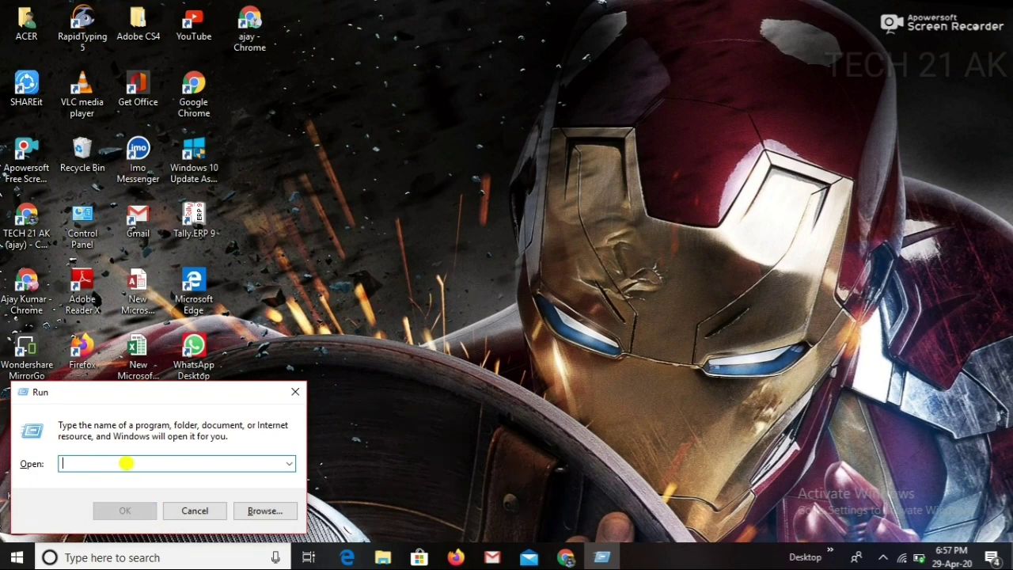
text(%)
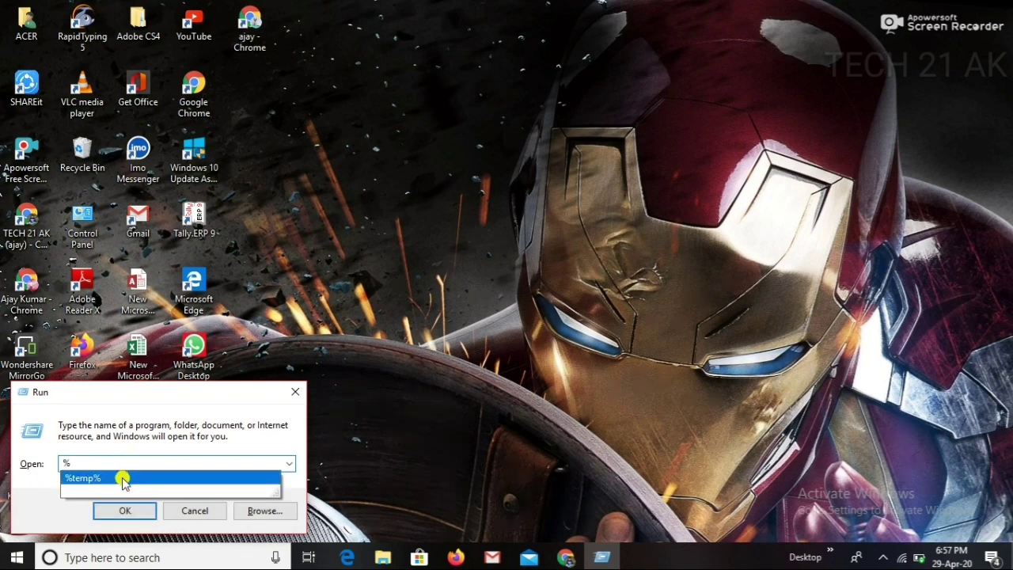
click(121, 480)
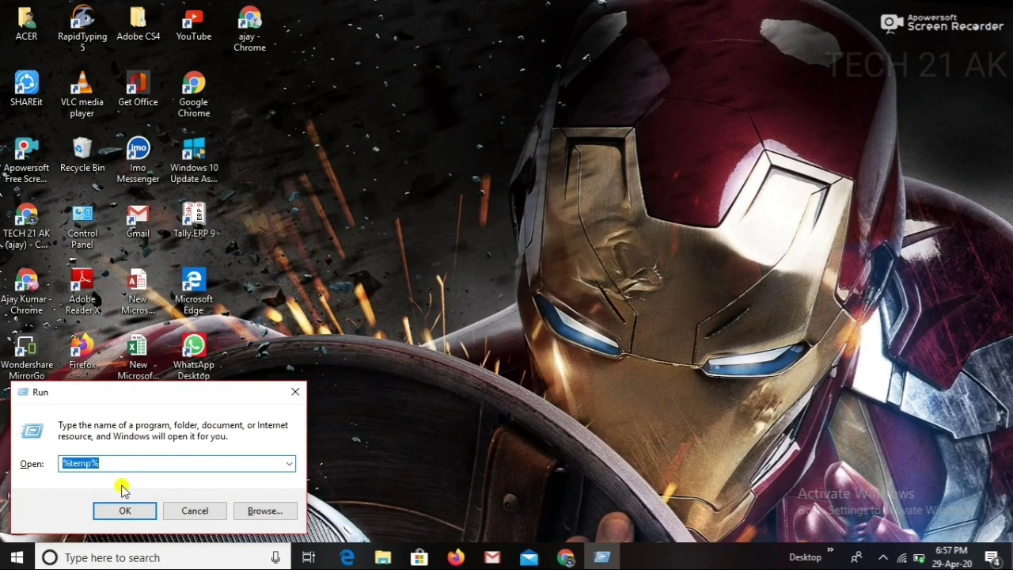
click(126, 512)
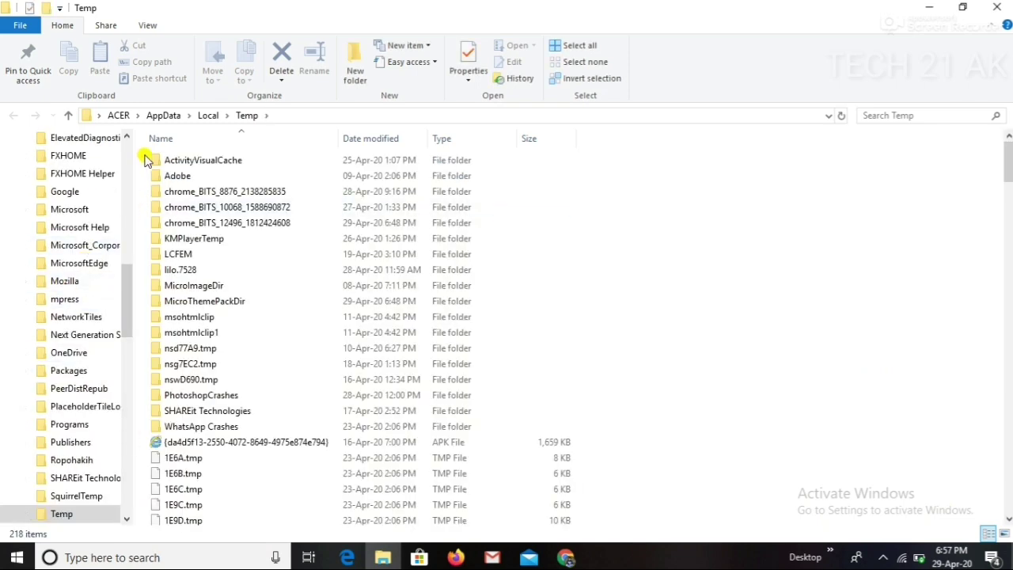
Move all items in the user's Temp folder to the Recycle Bin, cancel at the in-use aria-debug-5040 file and close the folder.
drag(144, 152, 615, 565)
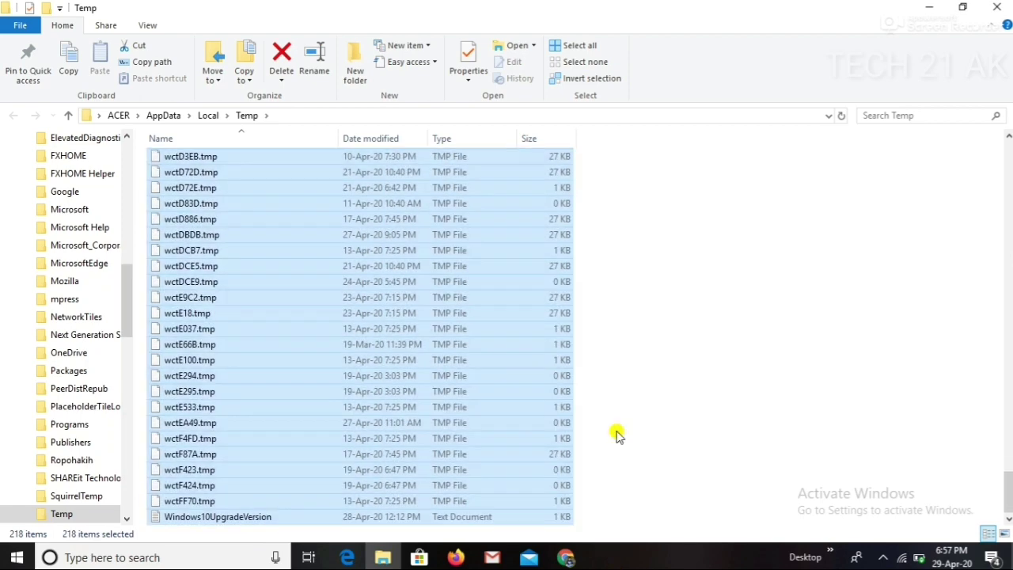
right_click(442, 205)
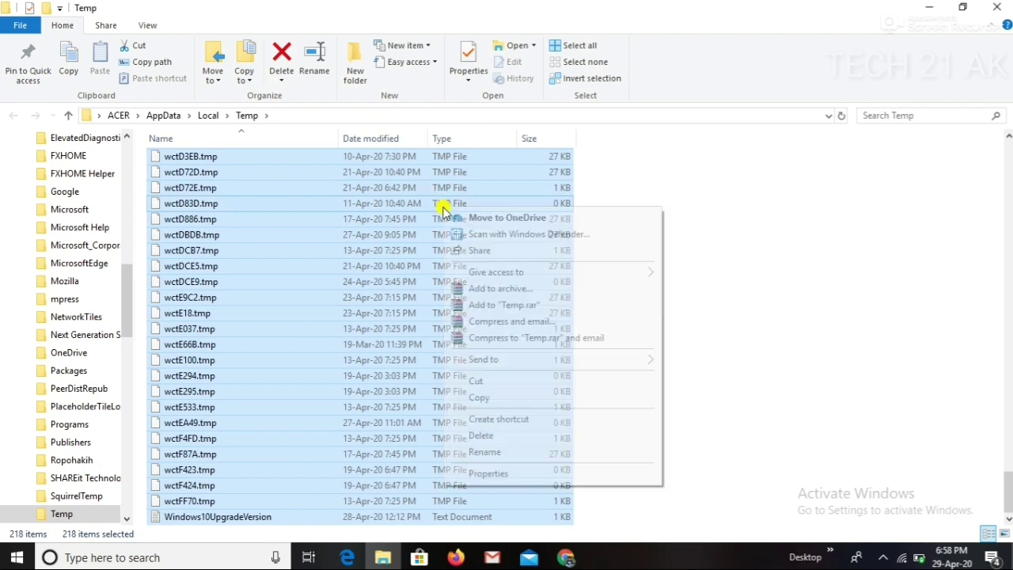
click(498, 435)
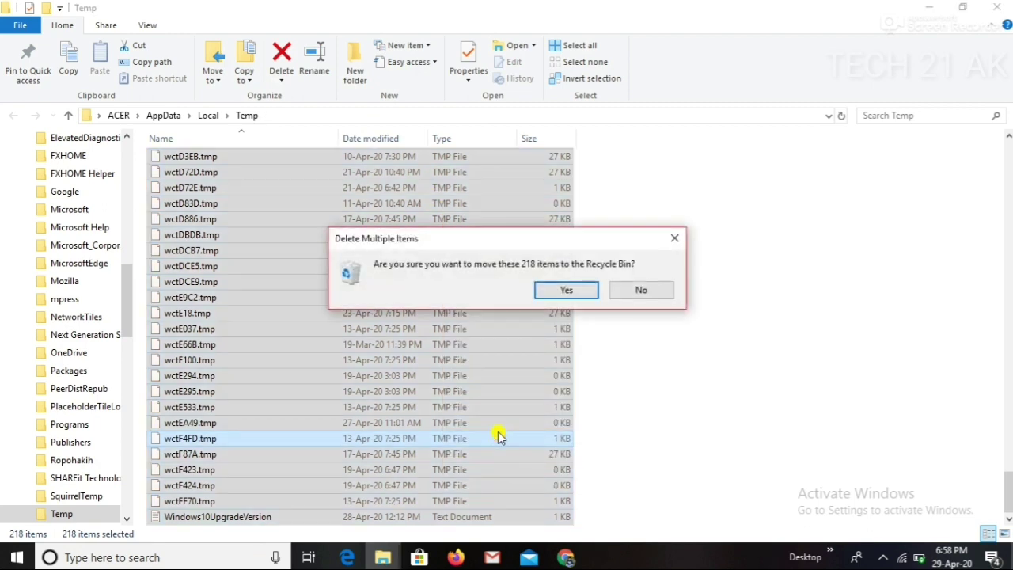
click(563, 290)
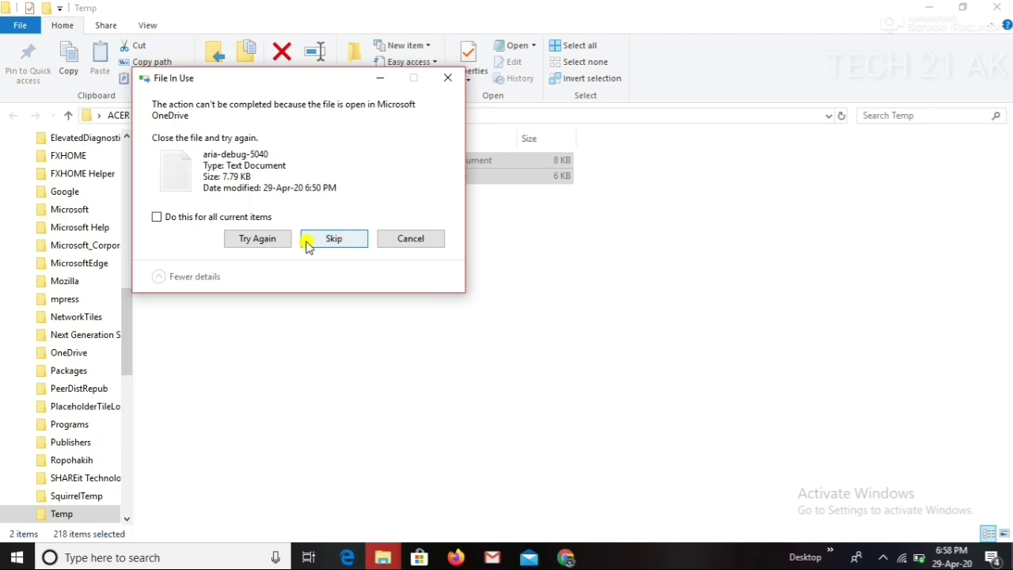
click(385, 241)
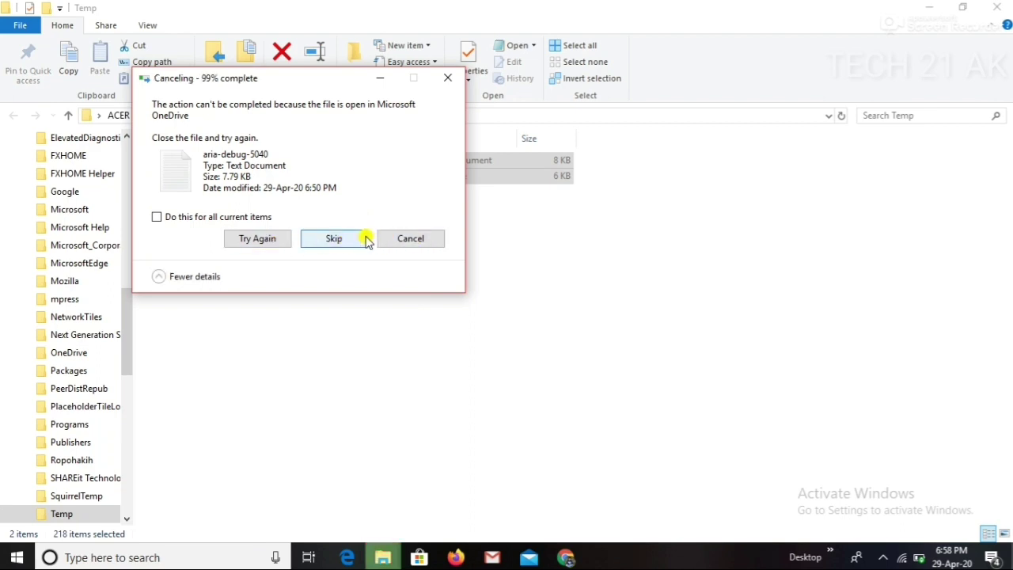
click(361, 239)
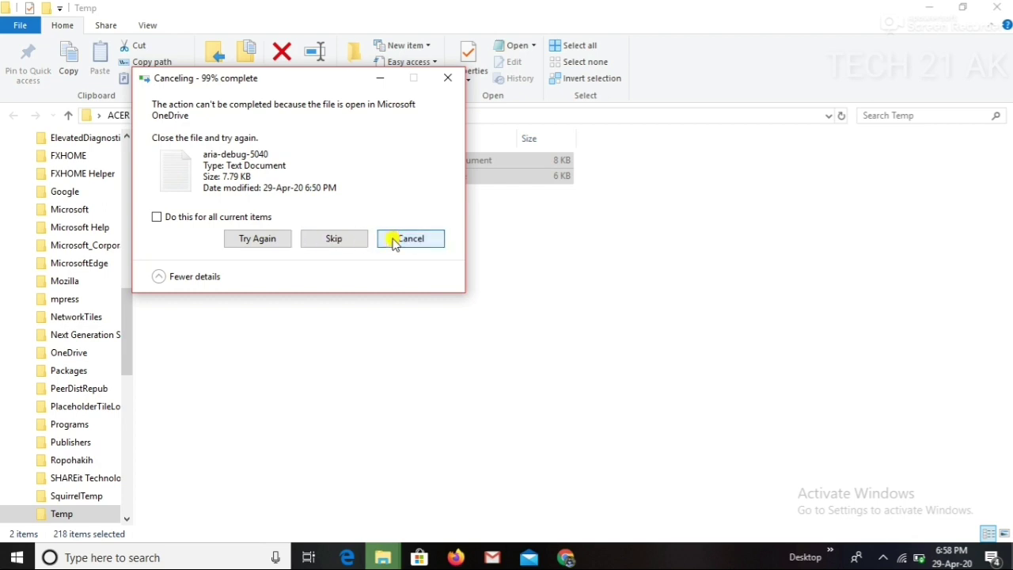
click(394, 240)
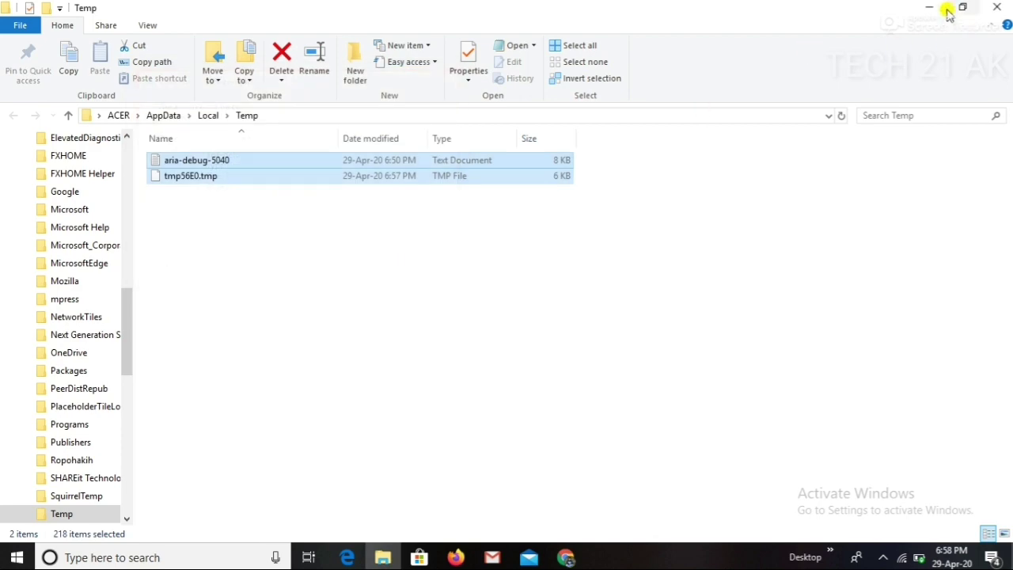
click(997, 7)
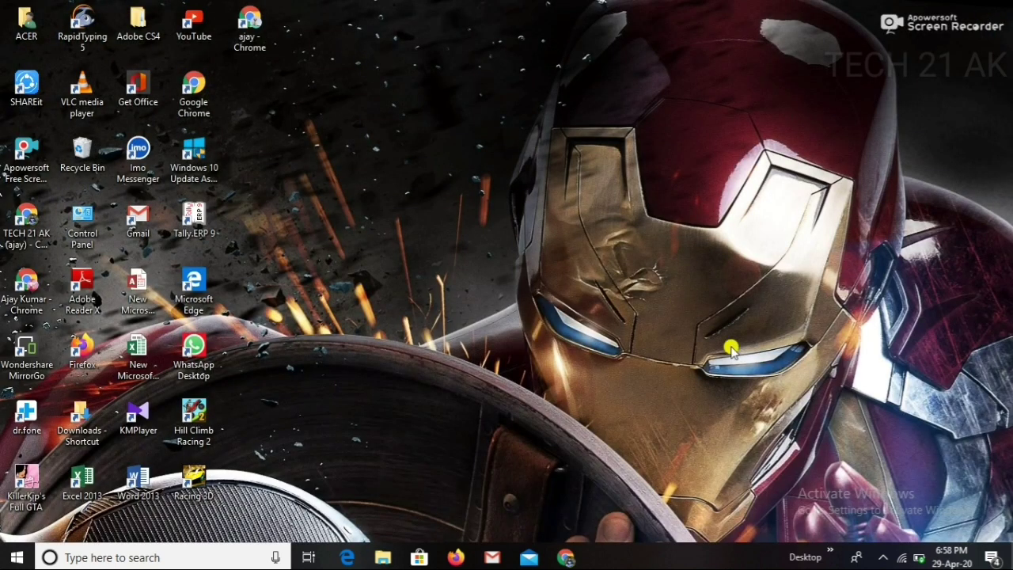
click(884, 558)
click(885, 558)
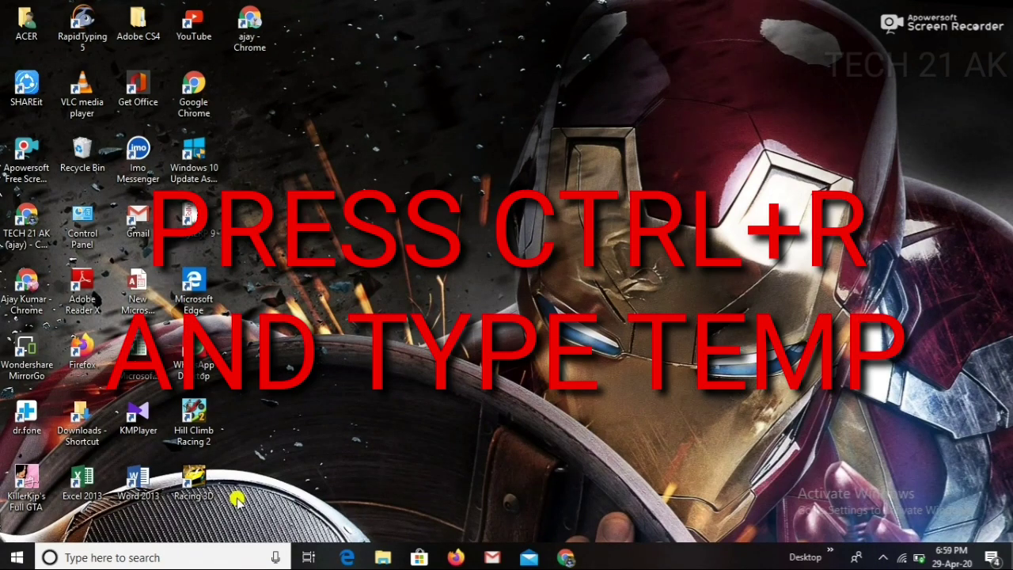
Open the Windows Temp folder by running temp from the Run dialog.
key(super+r)
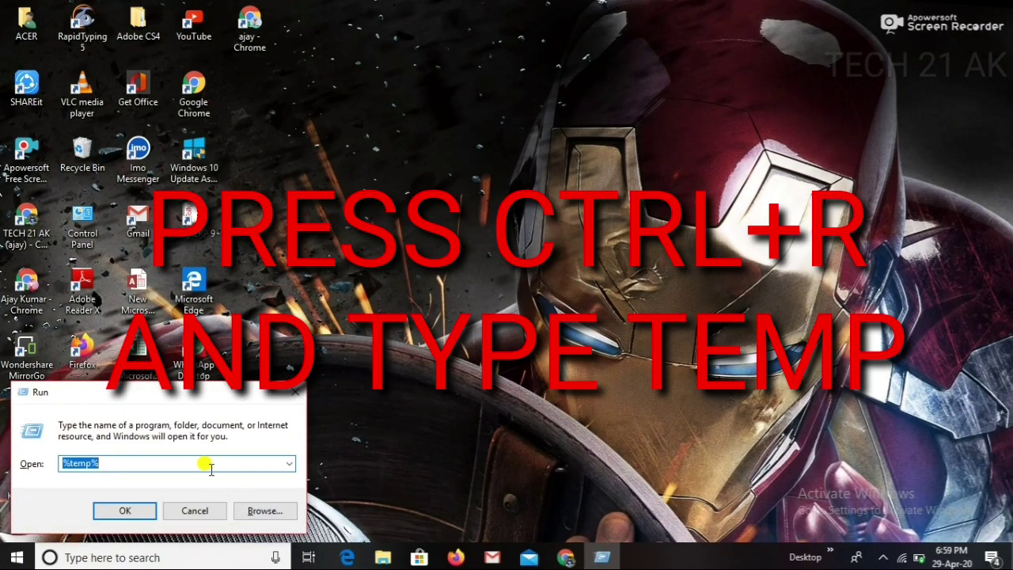
click(188, 461)
key(BackSpace)
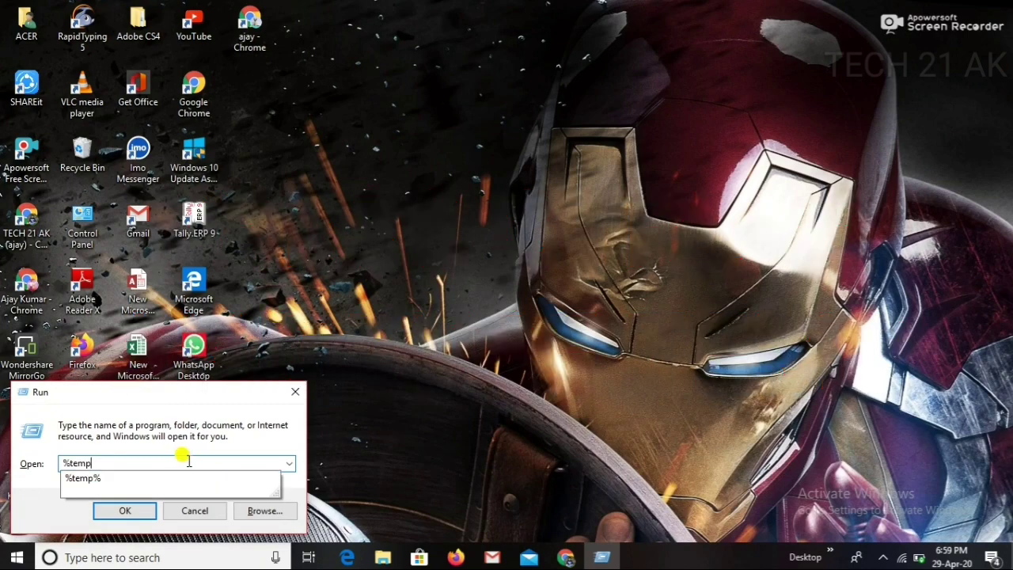
key(BackSpace)
key(BackSpace)
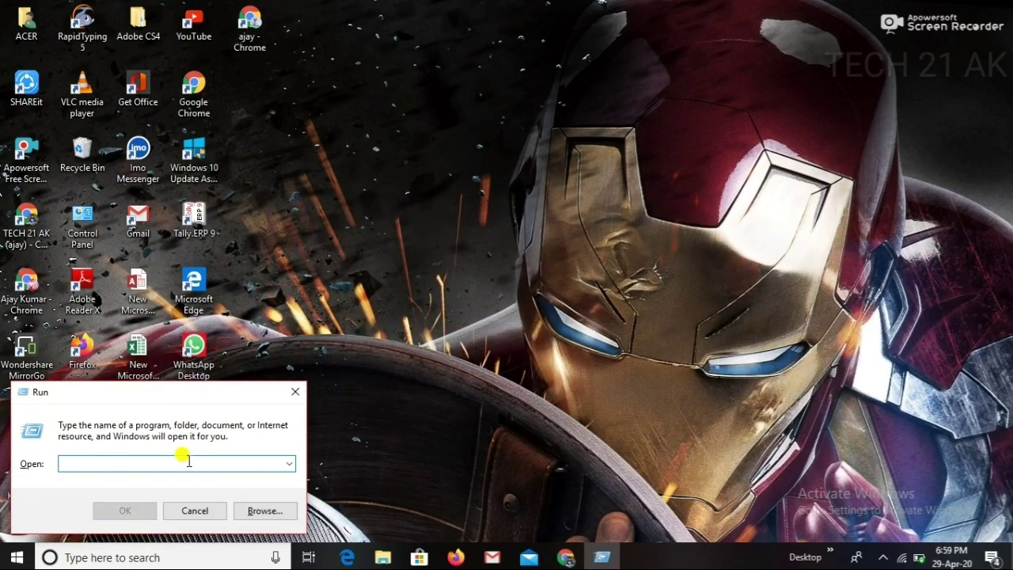
text(tem)
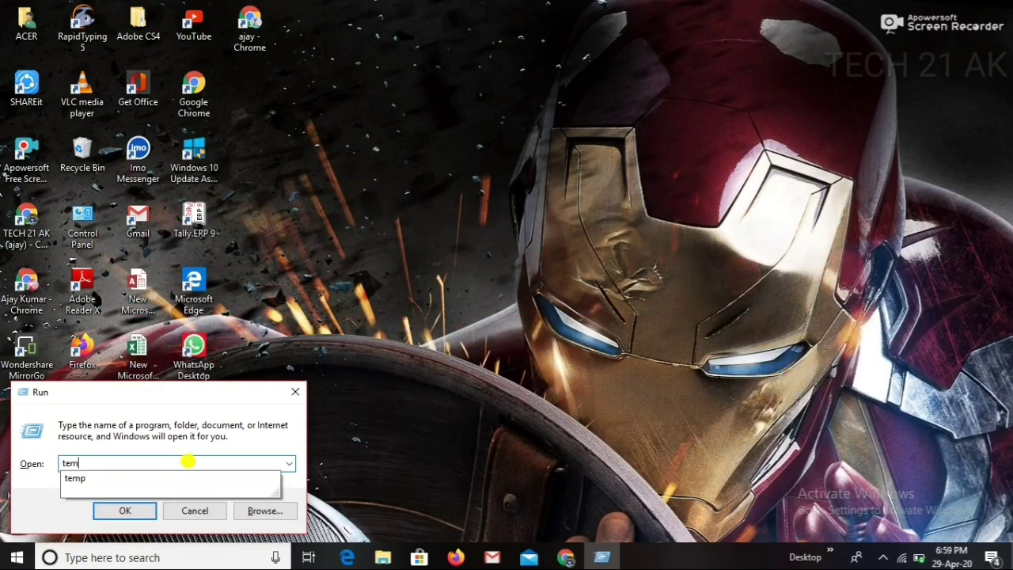
text(p)
key(Return)
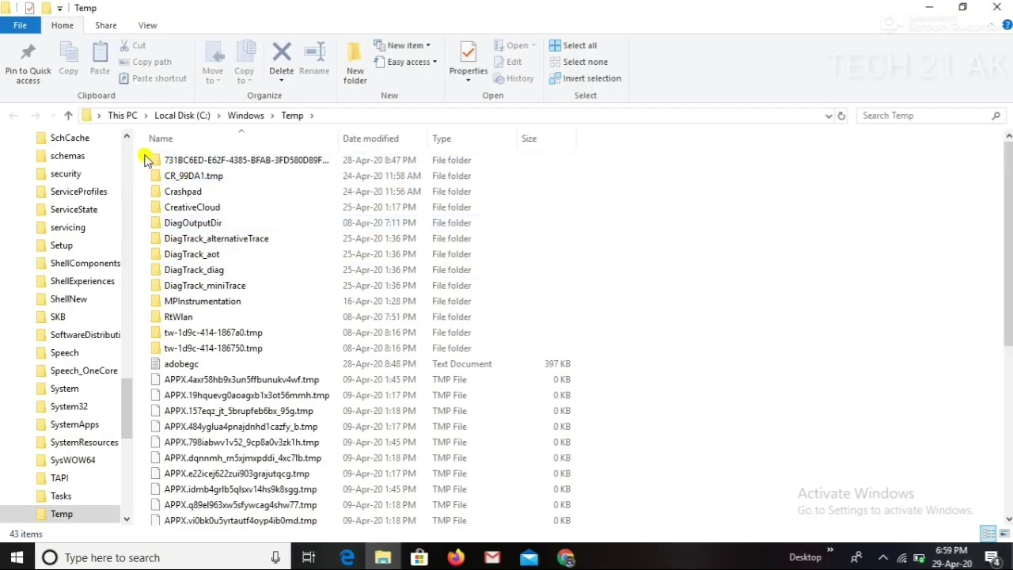
Move all items in the Windows Temp folder to the Recycle Bin with administrator permission, skip the in-use adobegc file and close the folder.
drag(144, 155, 640, 567)
right_click(462, 243)
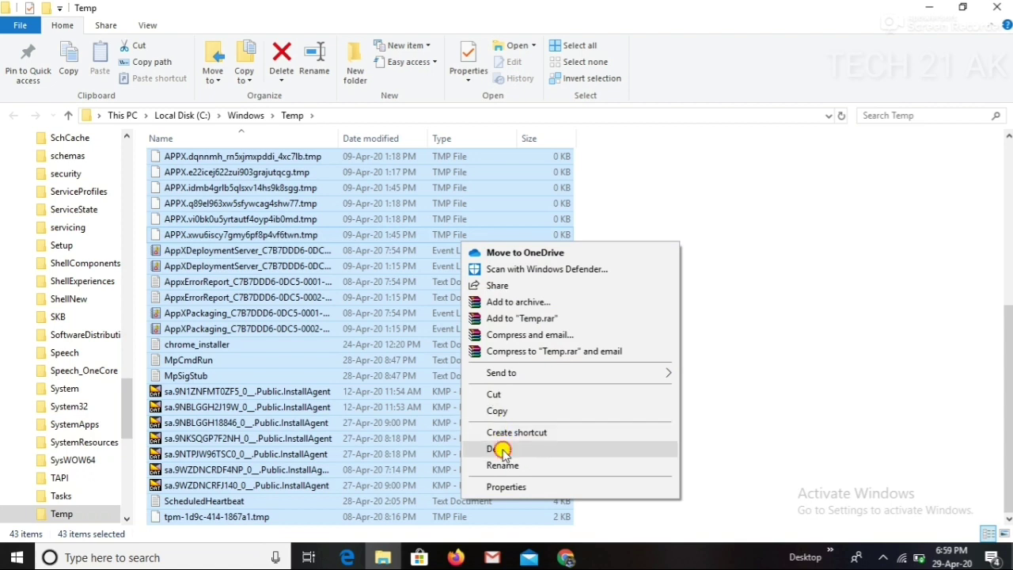
click(501, 450)
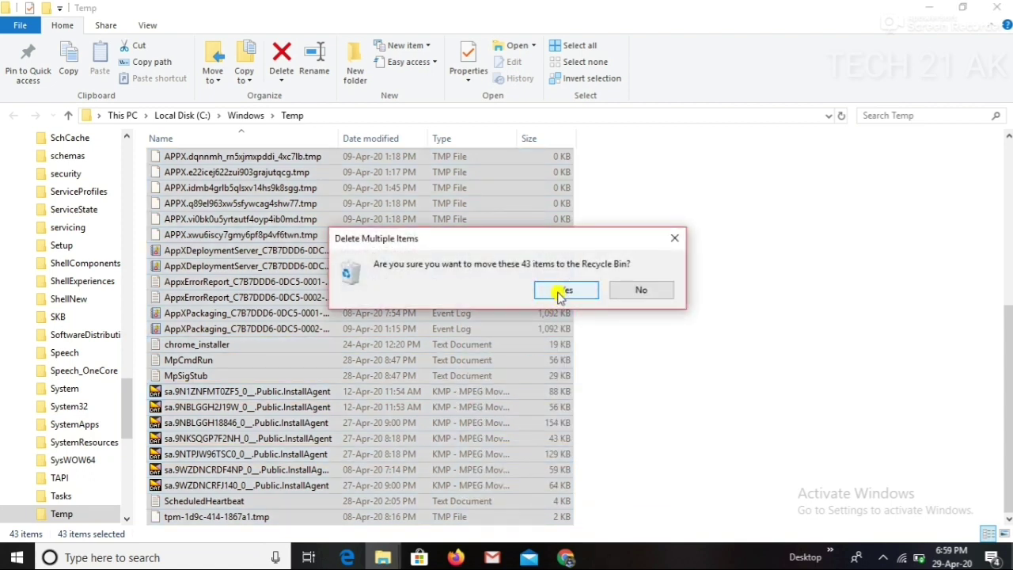
click(563, 292)
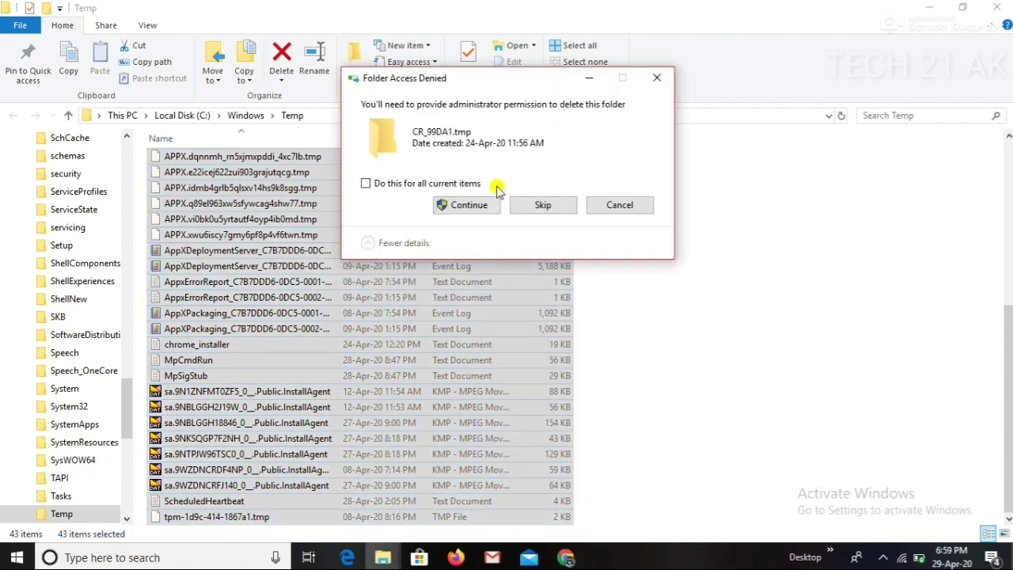
click(470, 207)
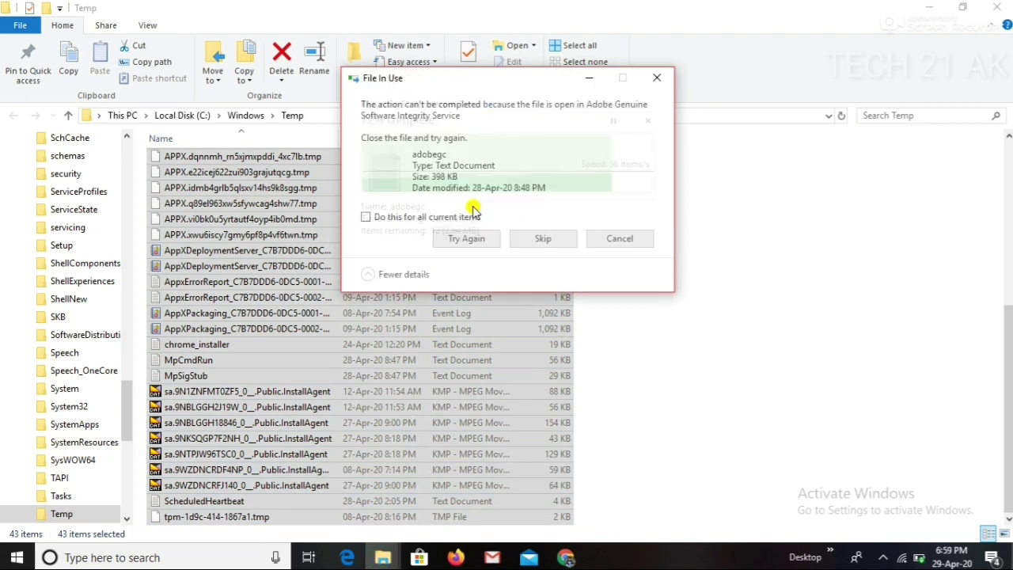
click(488, 246)
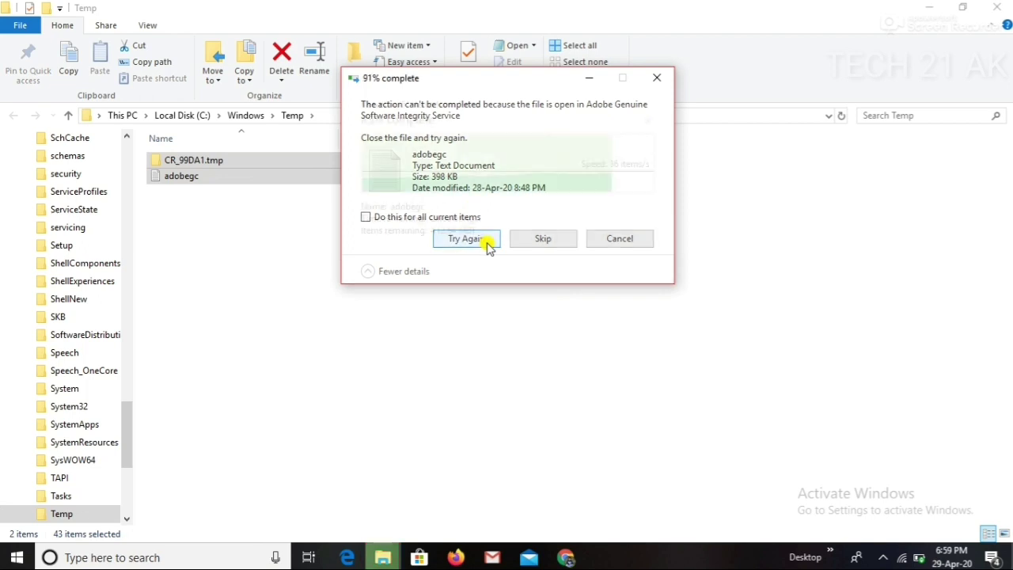
click(524, 240)
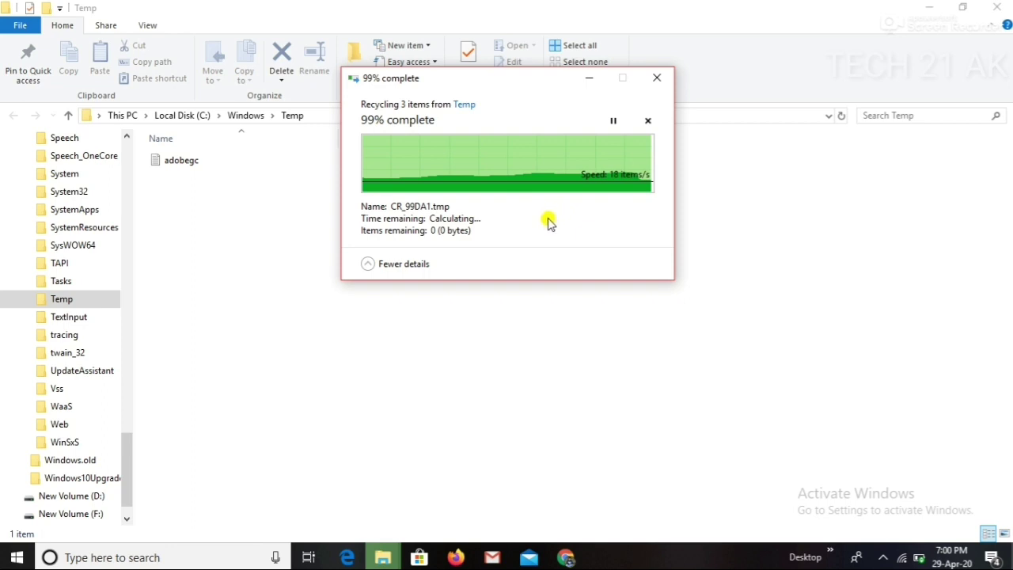
click(548, 222)
drag(527, 76, 615, 116)
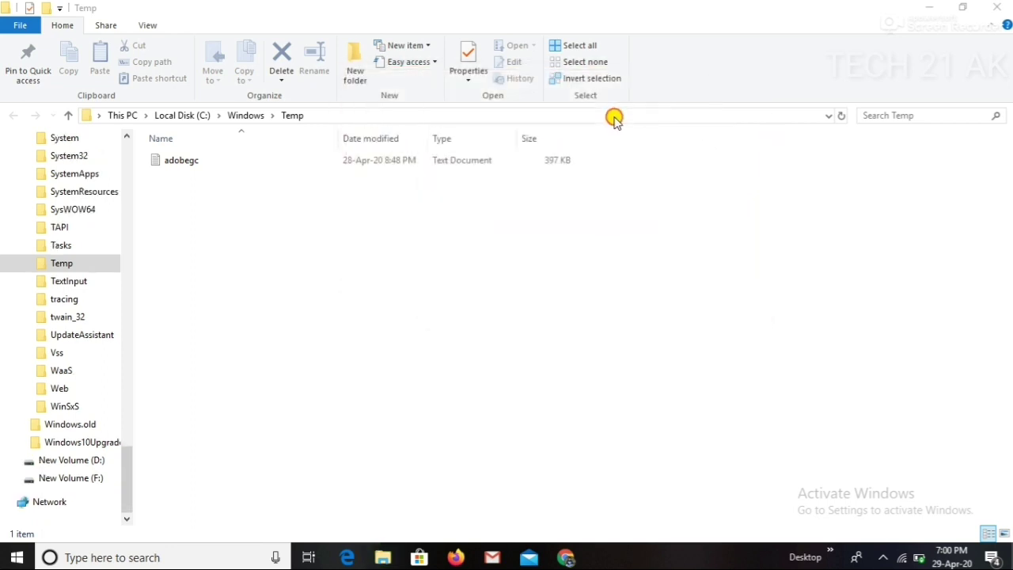
click(995, 8)
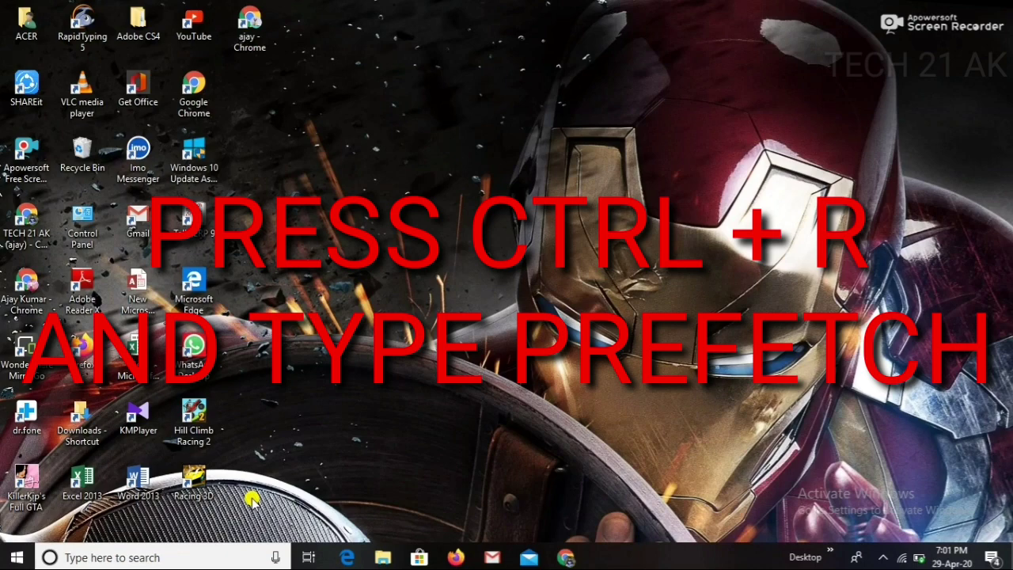
Open the Windows Prefetch folder by running prefetch from the Run dialog and grant permanent access to it.
key(super+r)
key(BackSpace)
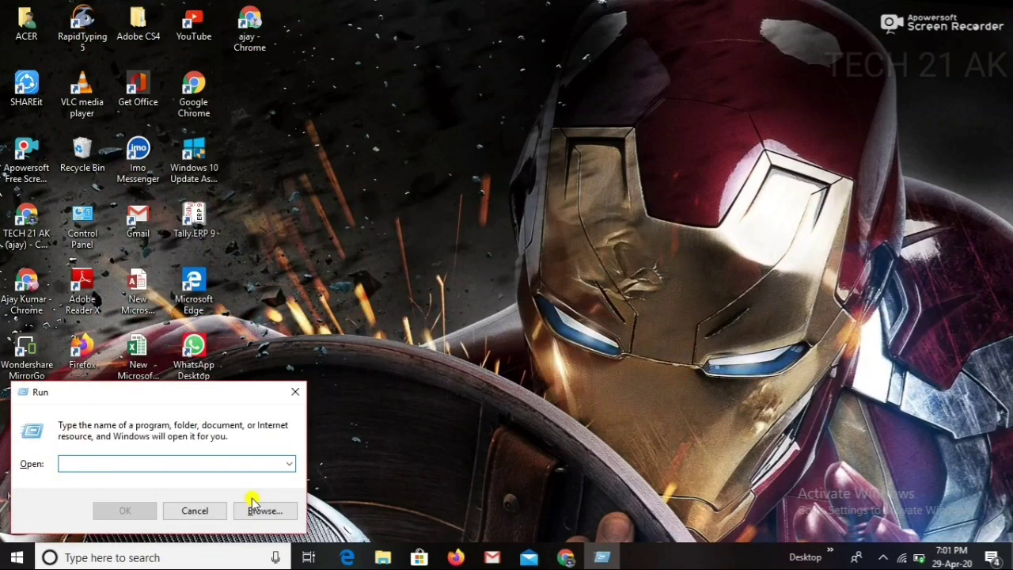
text(pr)
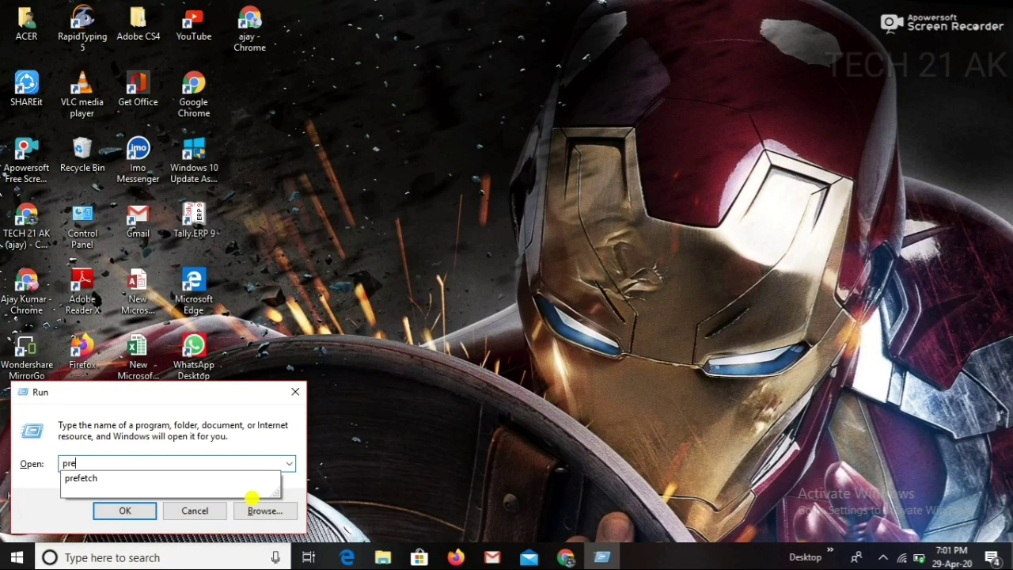
text(e)
click(127, 479)
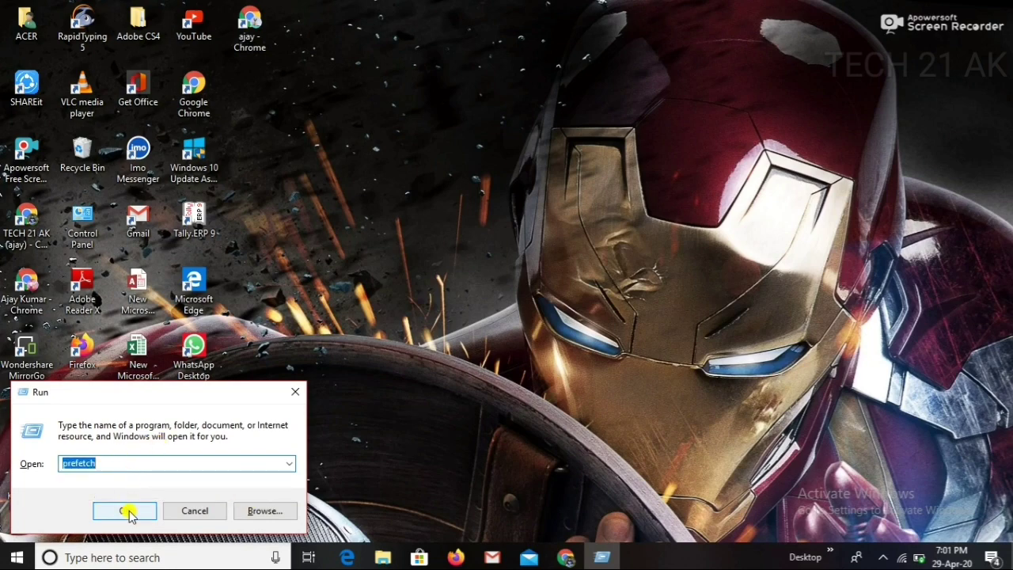
click(125, 511)
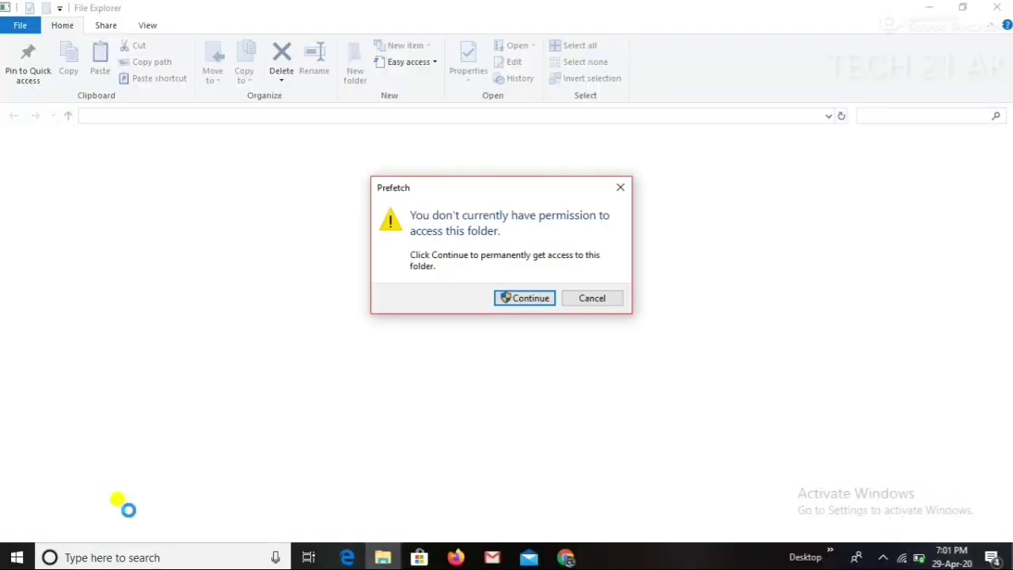
click(525, 300)
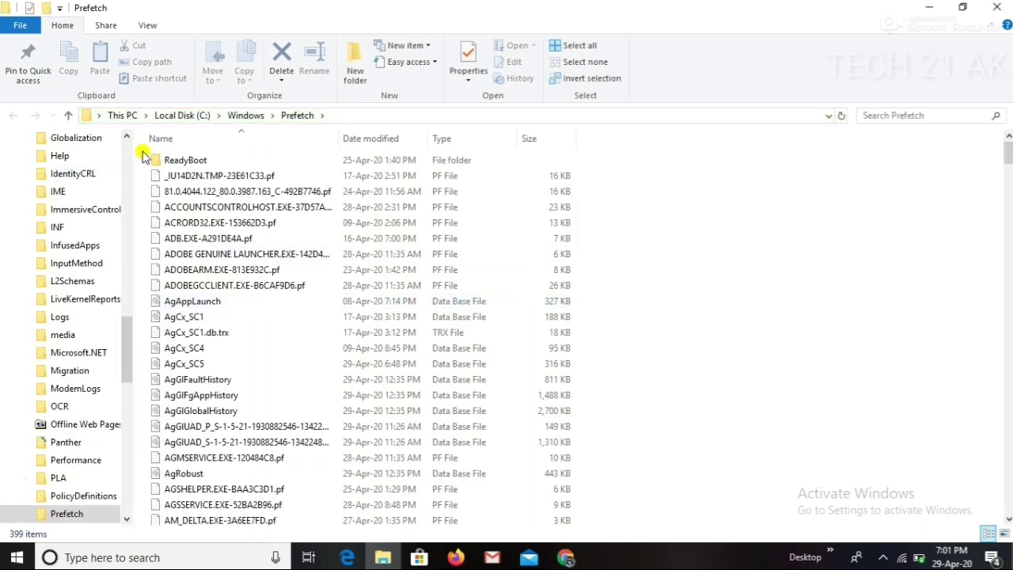
Move all items in the Prefetch folder to the Recycle Bin, skip the in-use PfPre_f3b25789.mkd file and close the folder.
drag(144, 155, 615, 567)
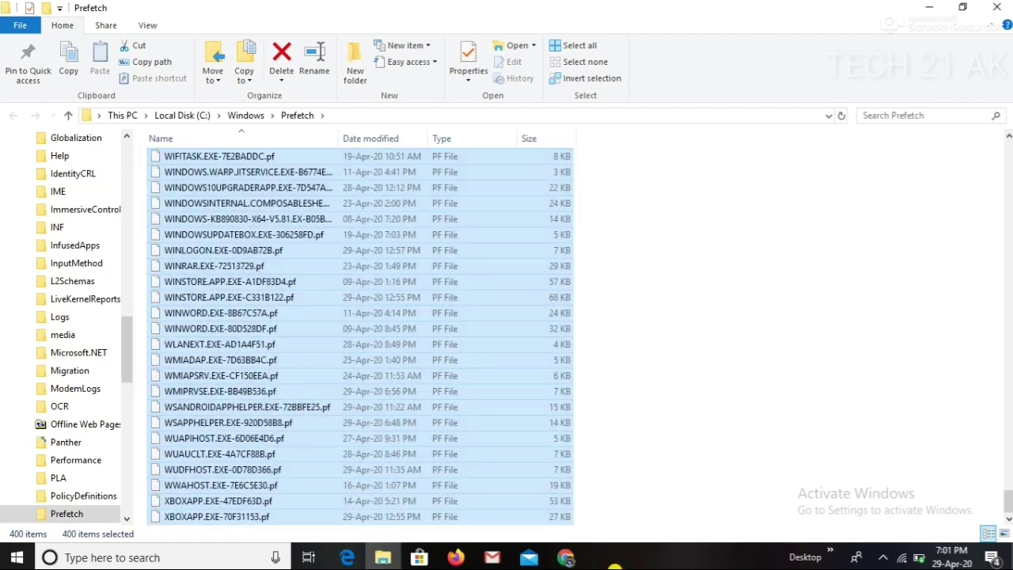
right_click(438, 276)
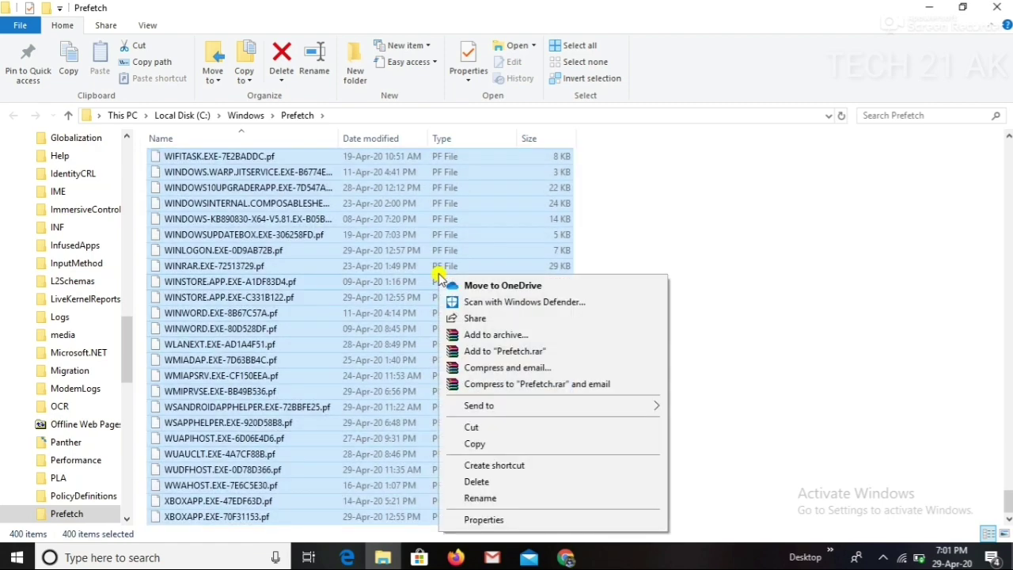
click(475, 482)
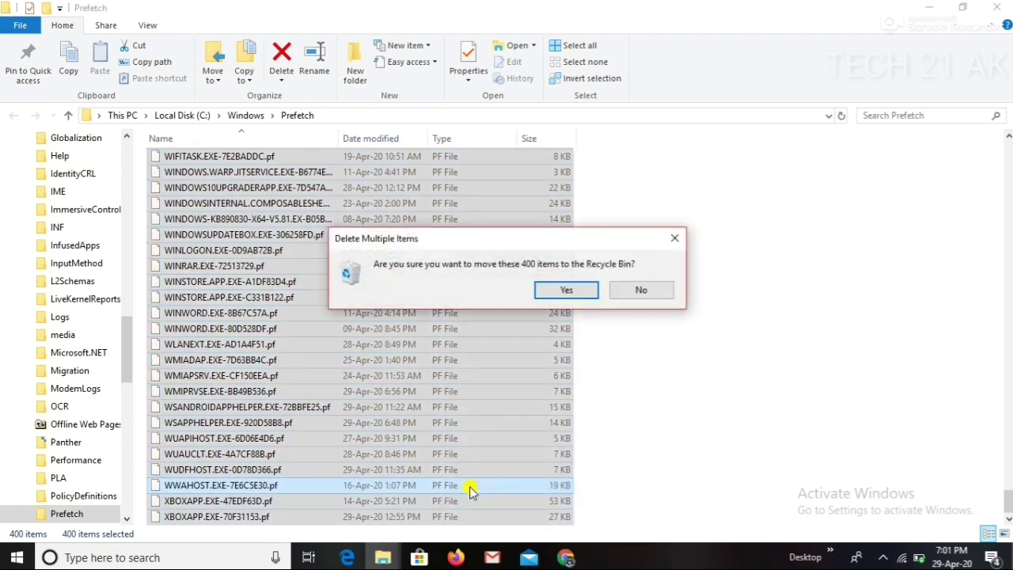
click(564, 291)
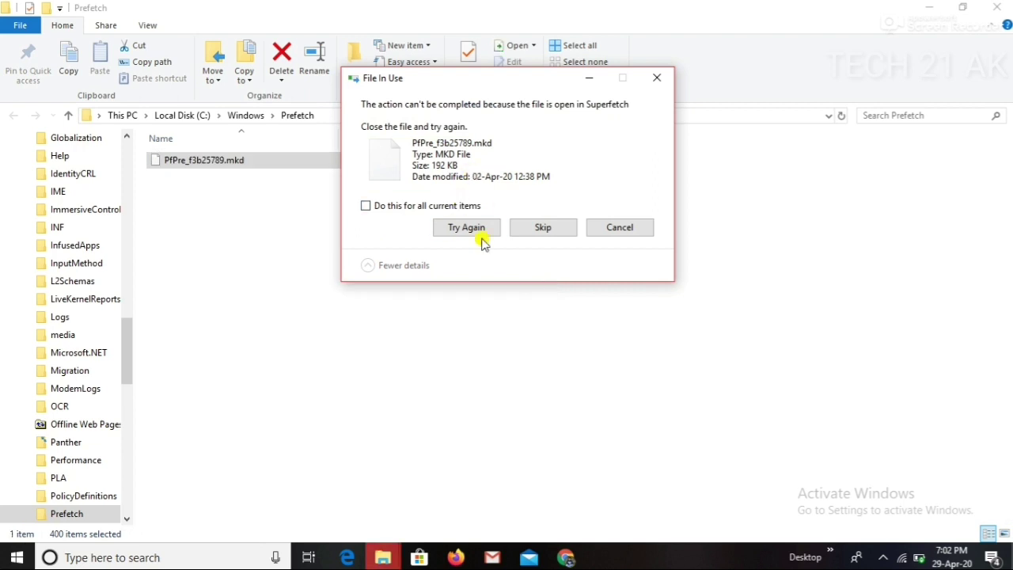
click(524, 228)
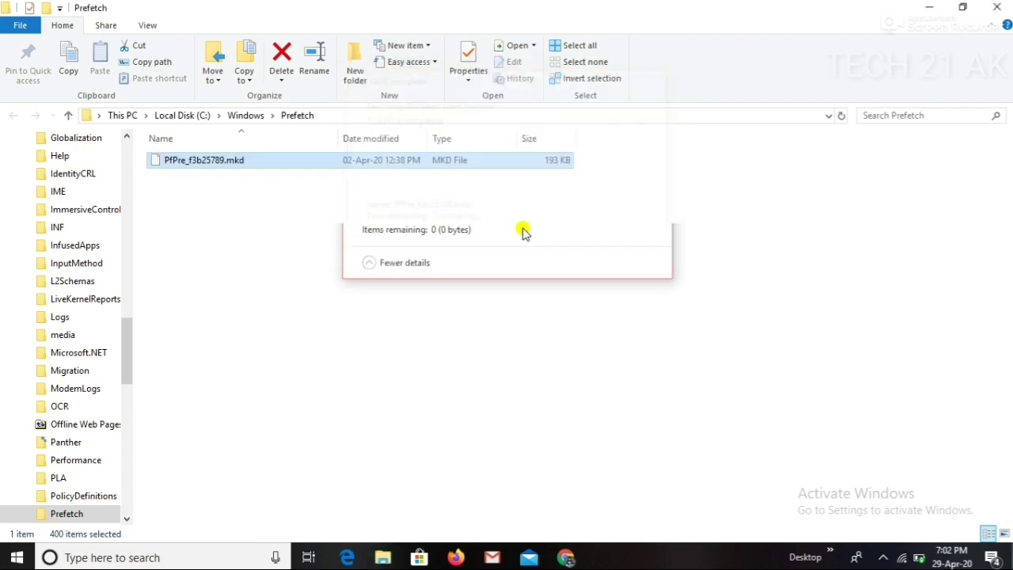
click(997, 8)
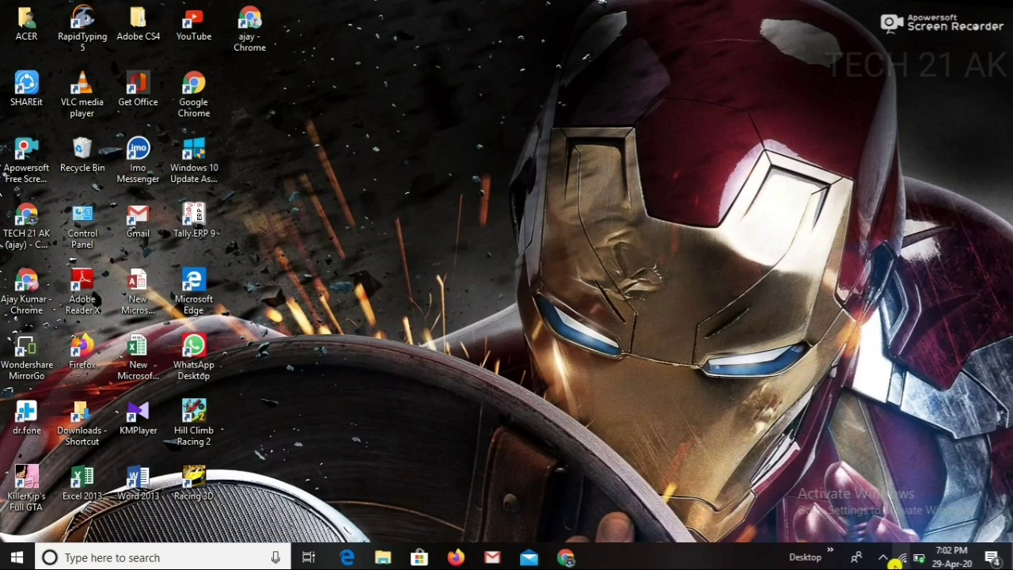